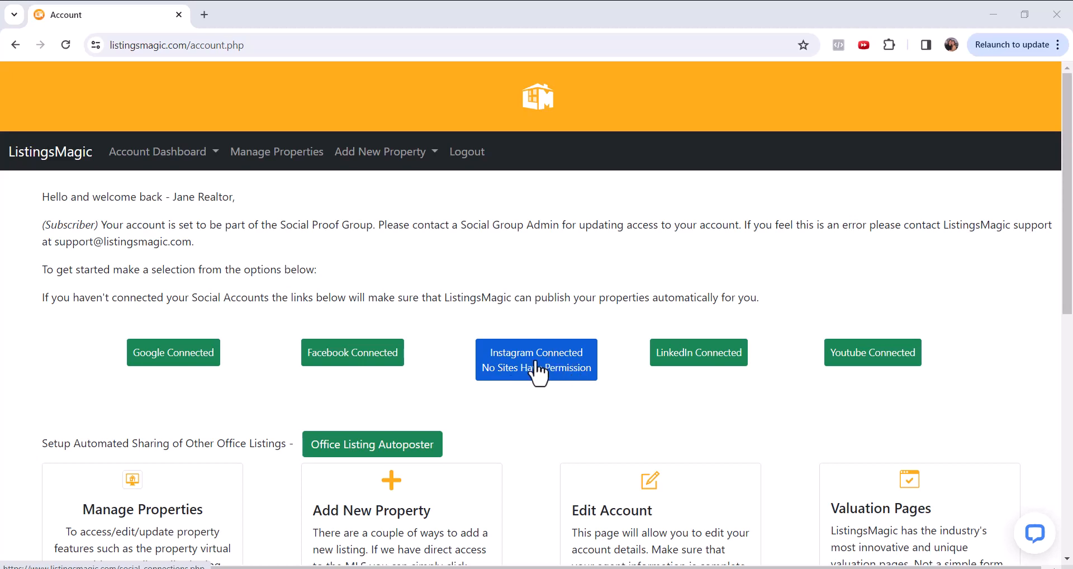
- Open the social media connections page from the account dashboard's Instagram connection status
scroll(537, 320, "down", 2)
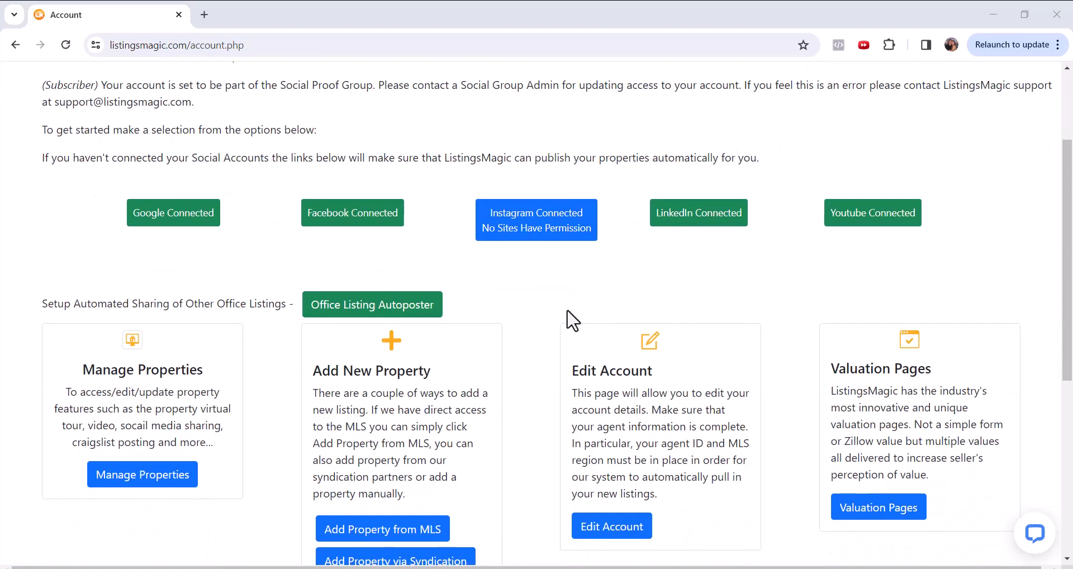
left_click(545, 226)
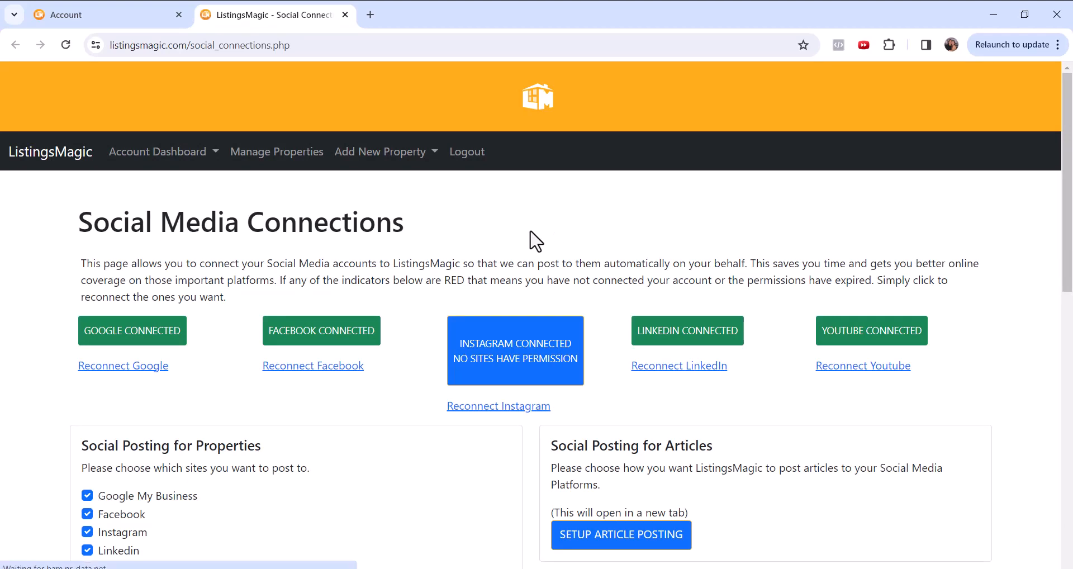
scroll(532, 235, "down", 1)
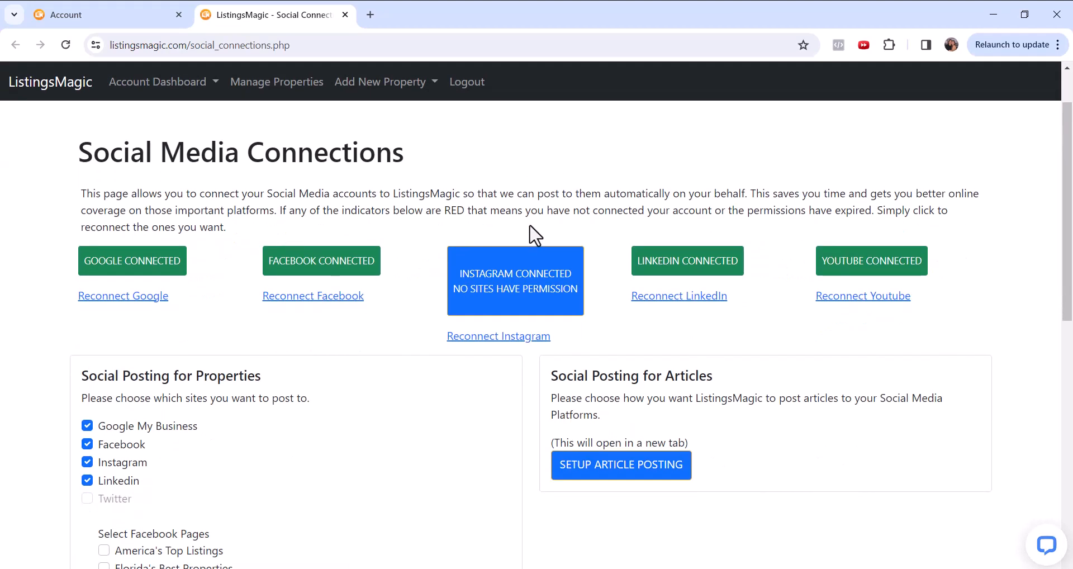
left_click(501, 336)
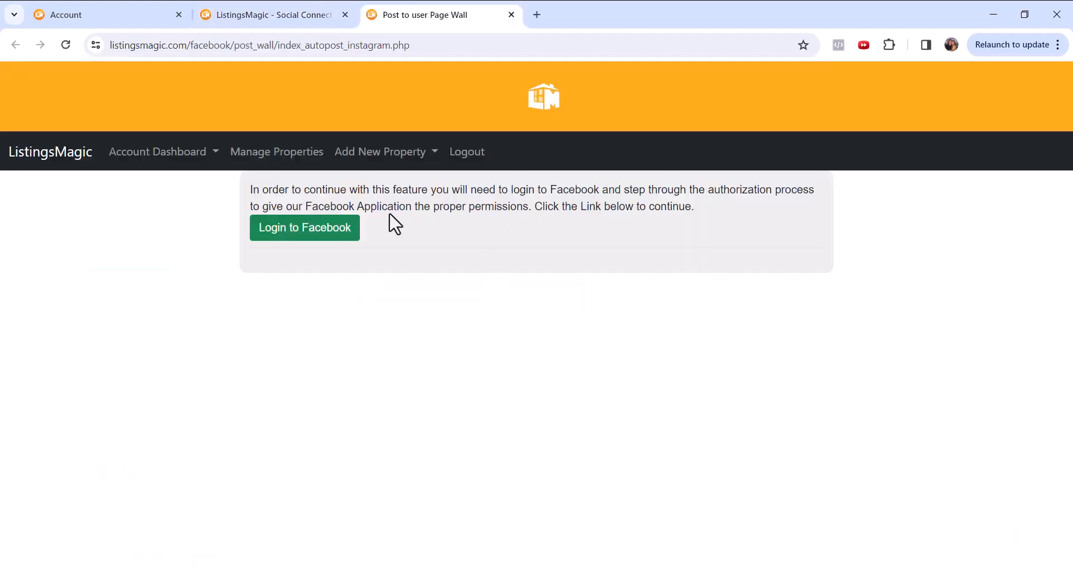
left_click(307, 229)
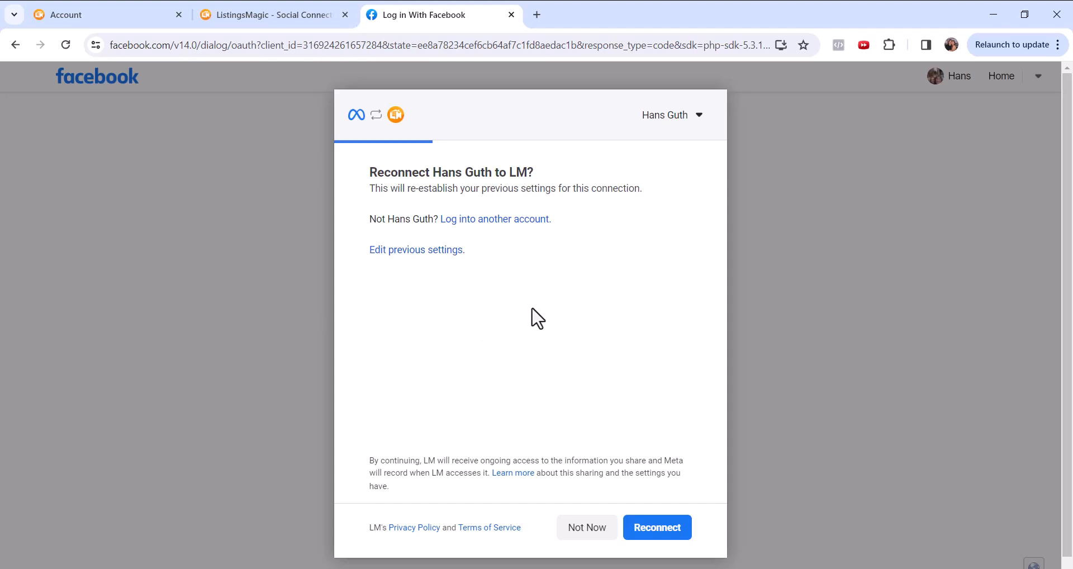
left_click(511, 15)
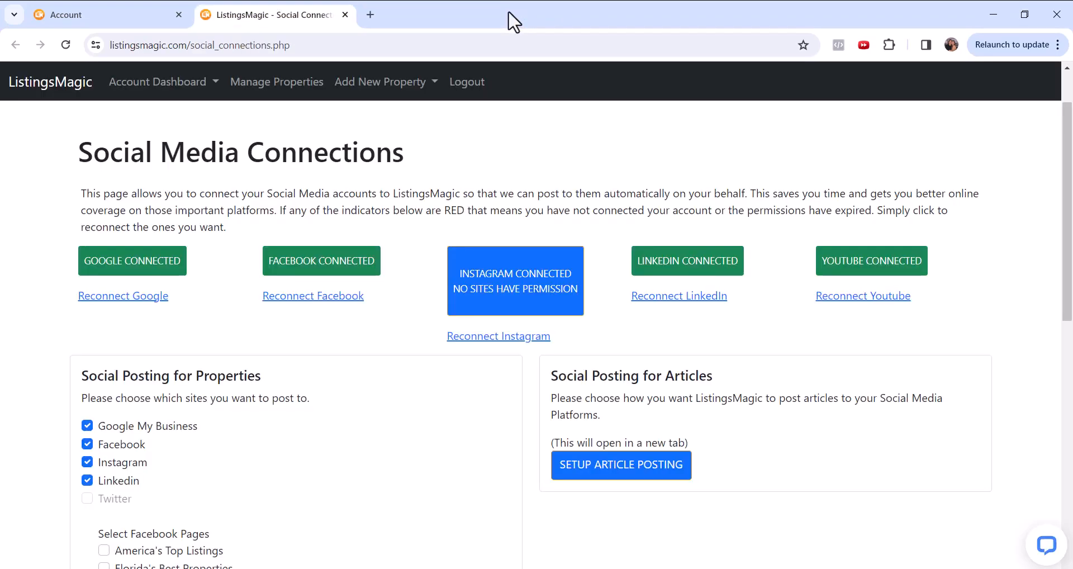
- Start reconnecting Instagram through the Facebook login and choose to edit the previous connection settings
left_click(492, 336)
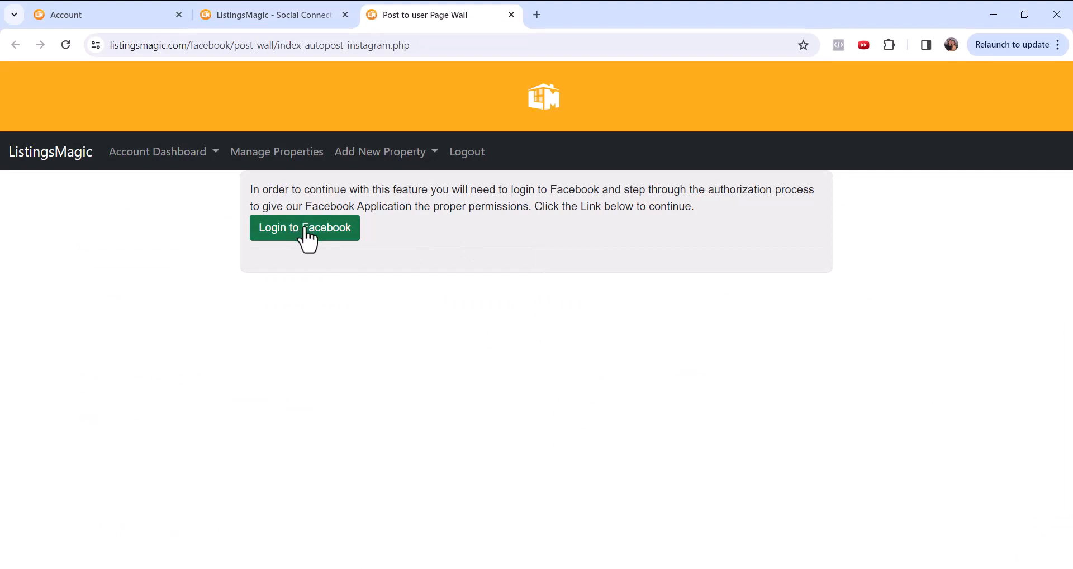
left_click(306, 229)
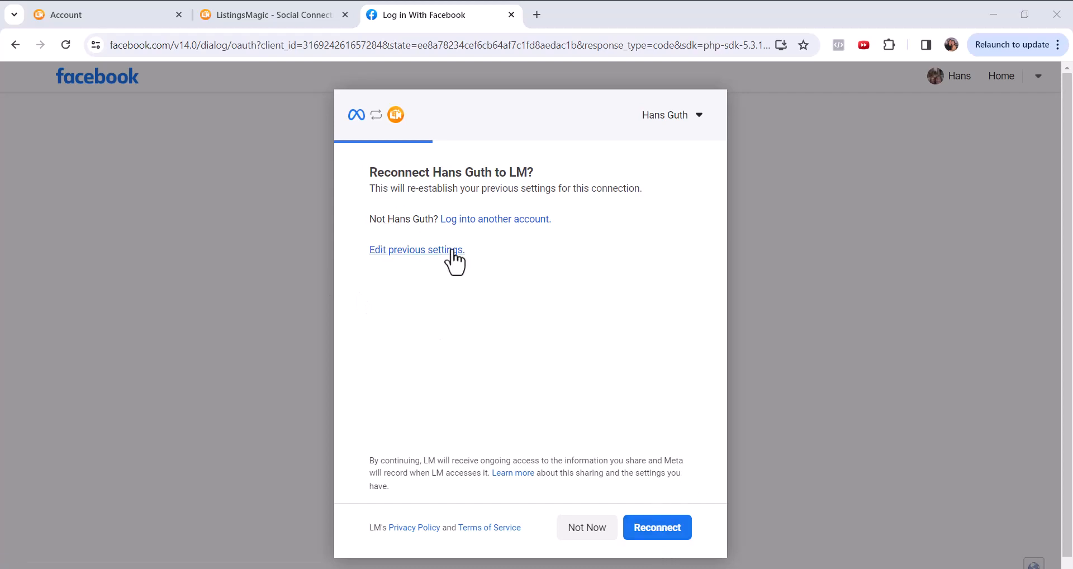
left_click(416, 250)
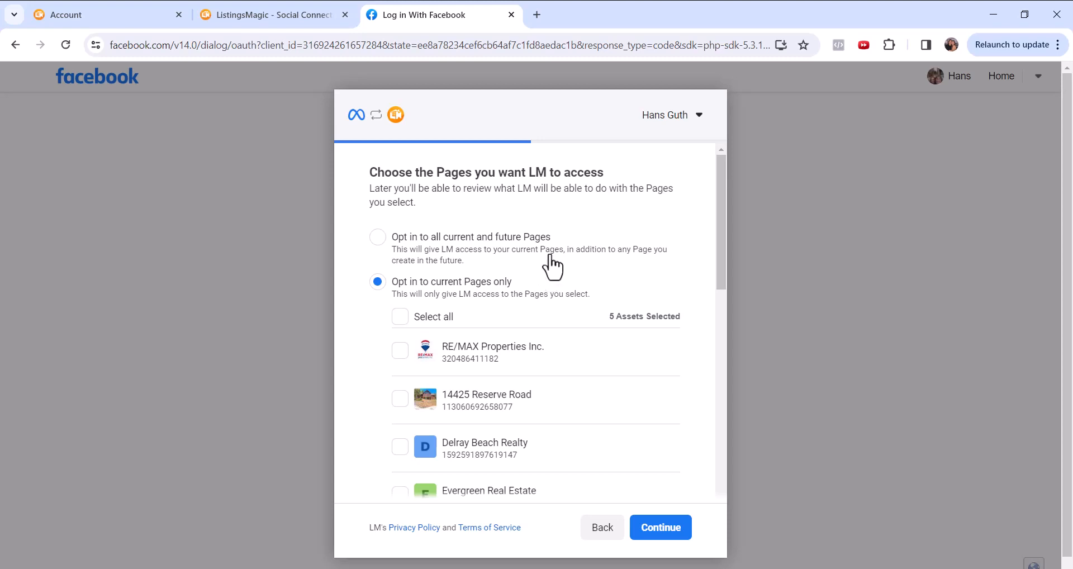
- Add My Real Estate Company and both ListingsMagic.com pages to the Pages LM may access, and proceed to the Instagram accounts
scroll(551, 265, "down", 3)
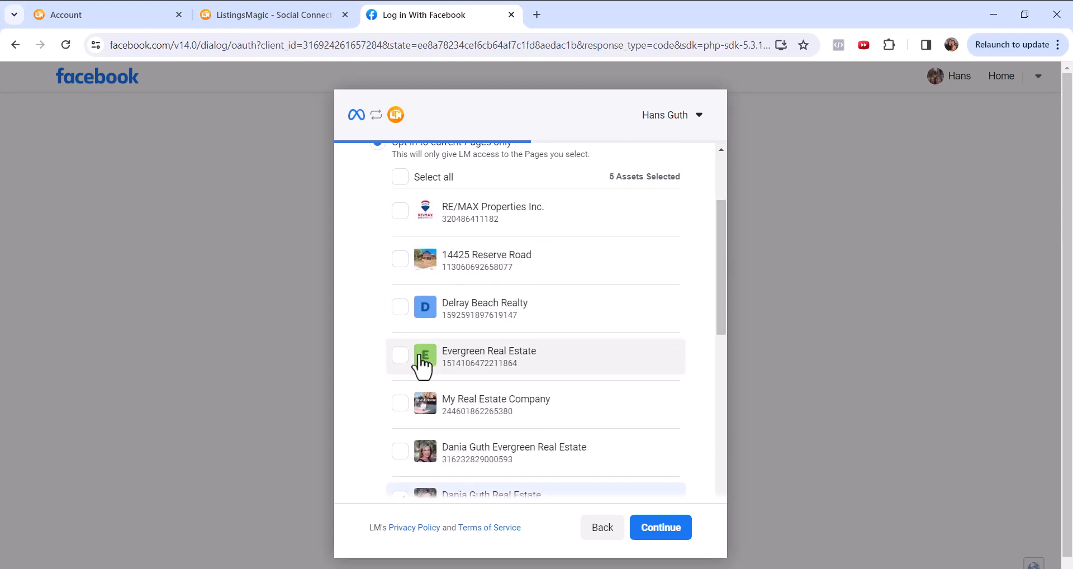
left_click(407, 404)
scroll(616, 308, "down", 1)
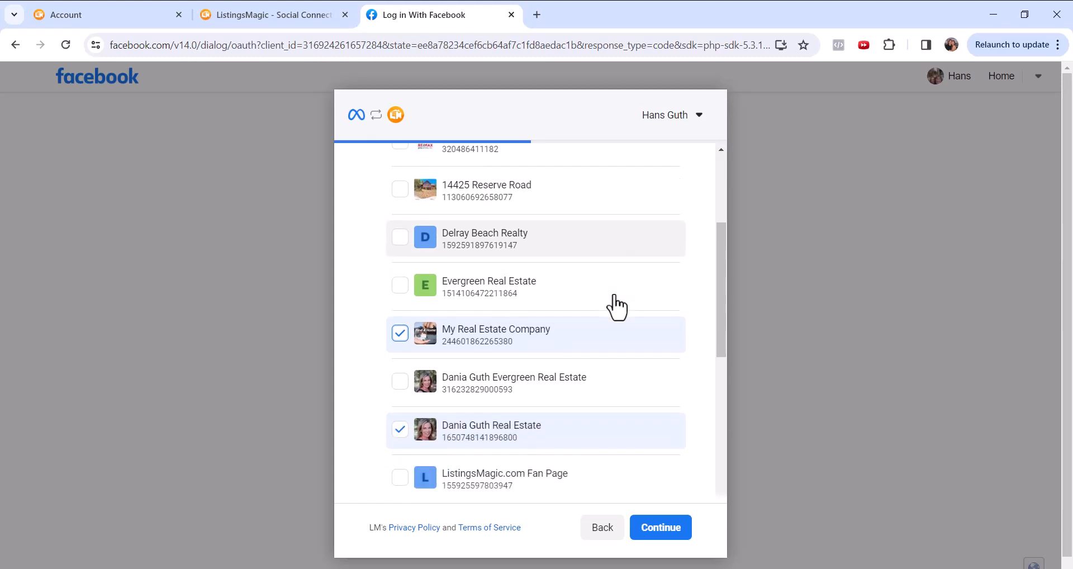
scroll(617, 306, "down", 1)
scroll(613, 304, "down", 2)
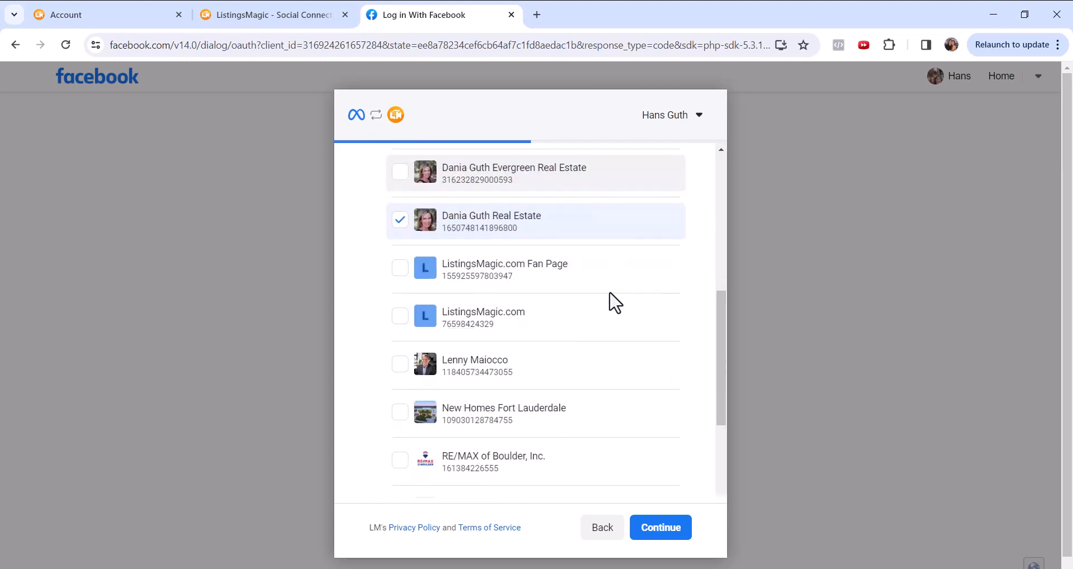
left_click(399, 317)
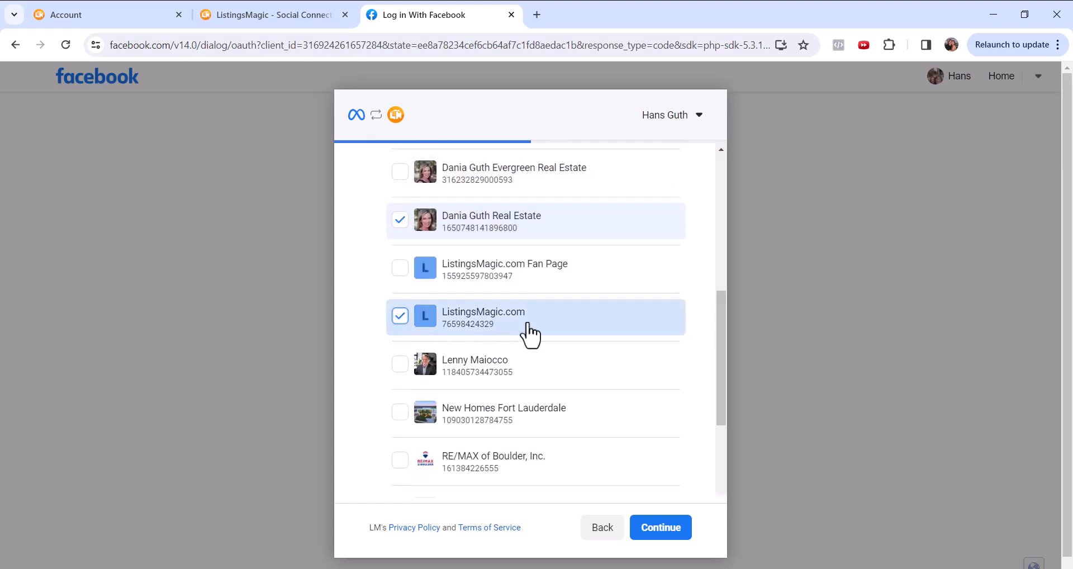
scroll(570, 324, "down", 3)
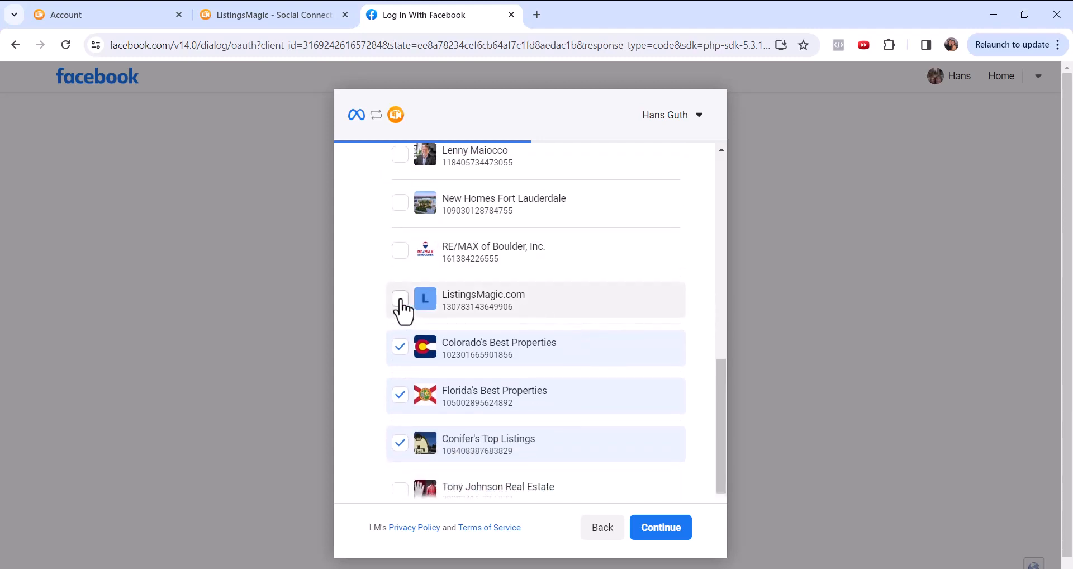
left_click(401, 299)
scroll(563, 328, "down", 2)
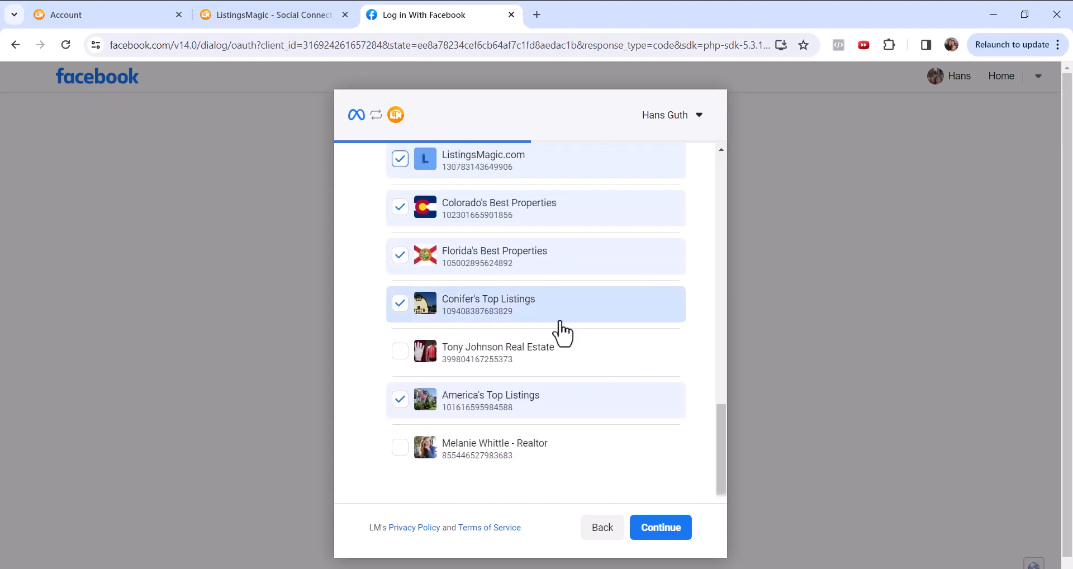
left_click(658, 538)
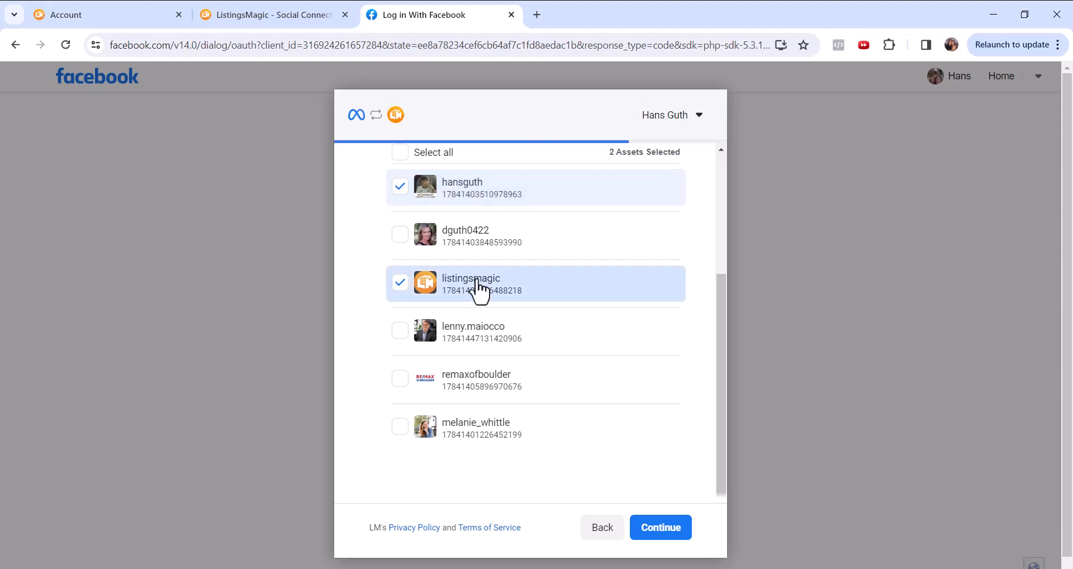
- Accept the selected Instagram accounts, save the permissions LM requests and return to the social media connections page
left_click(659, 530)
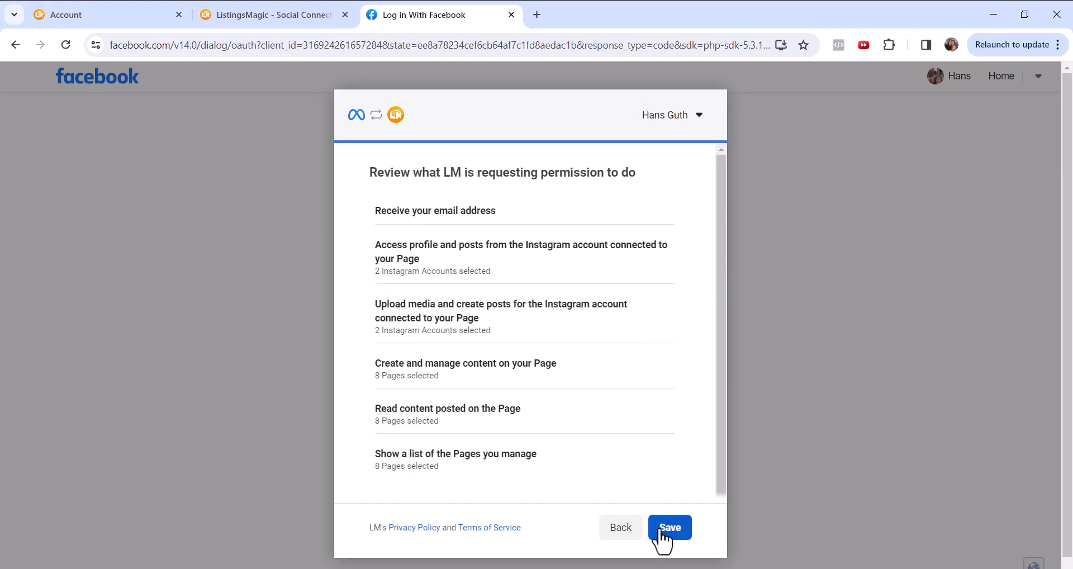
left_click(672, 531)
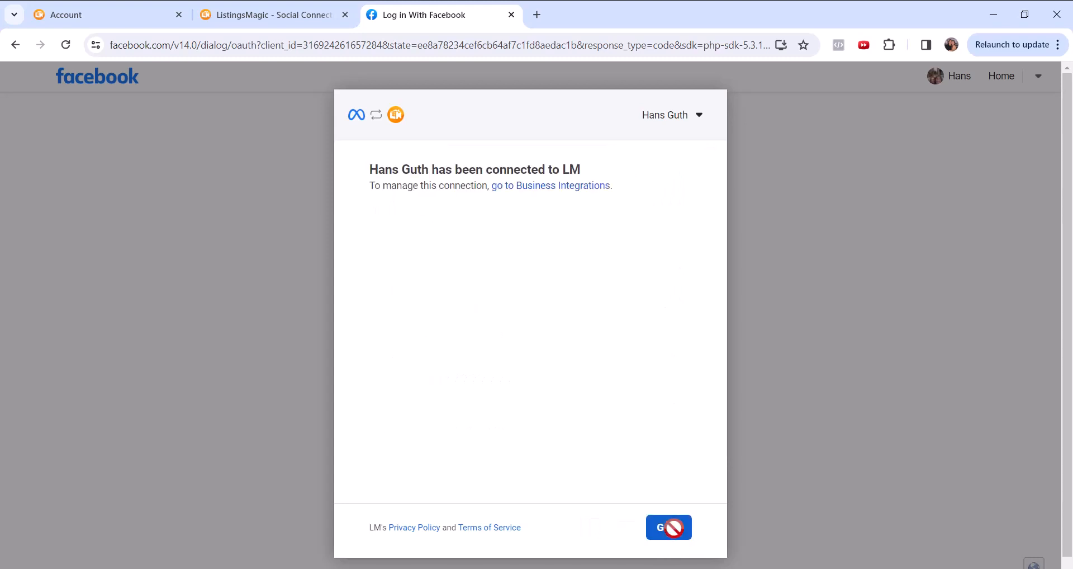
left_click(673, 529)
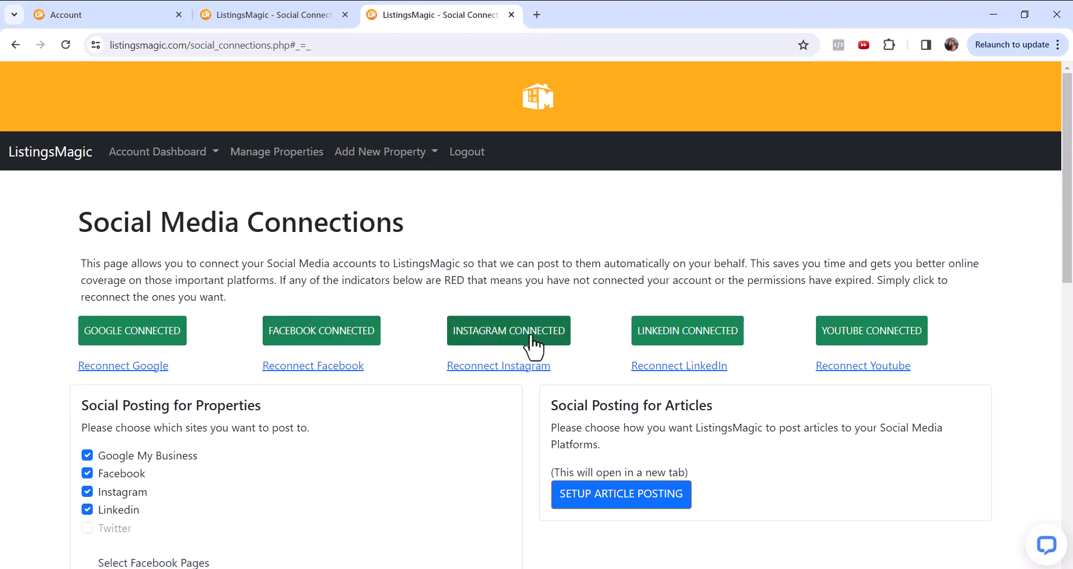
- Review the Facebook pages, Instagram pages and update events chosen under Social Posting for Properties
scroll(407, 378, "down", 4)
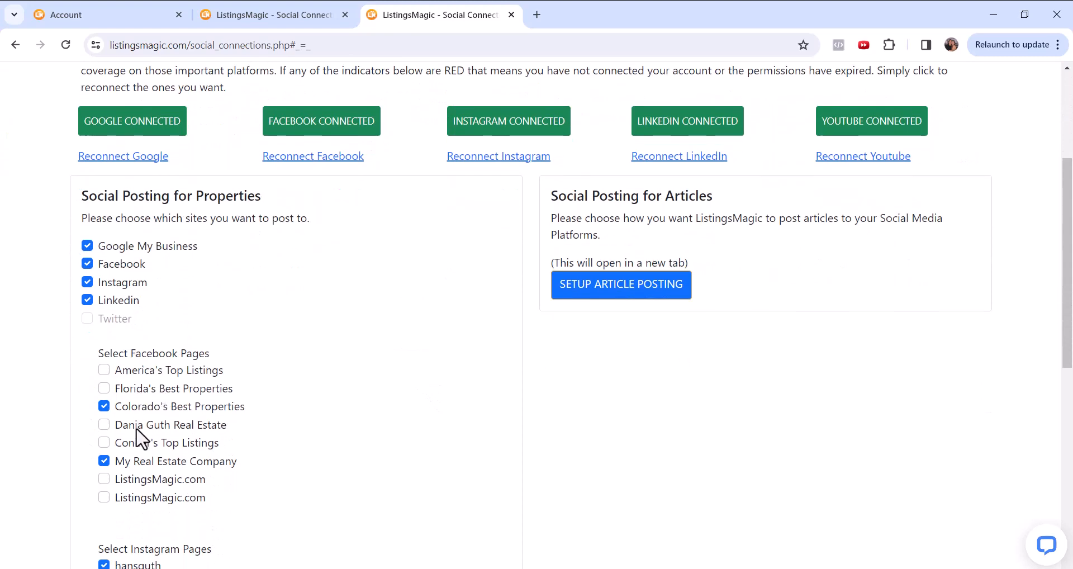
scroll(149, 407, "down", 1)
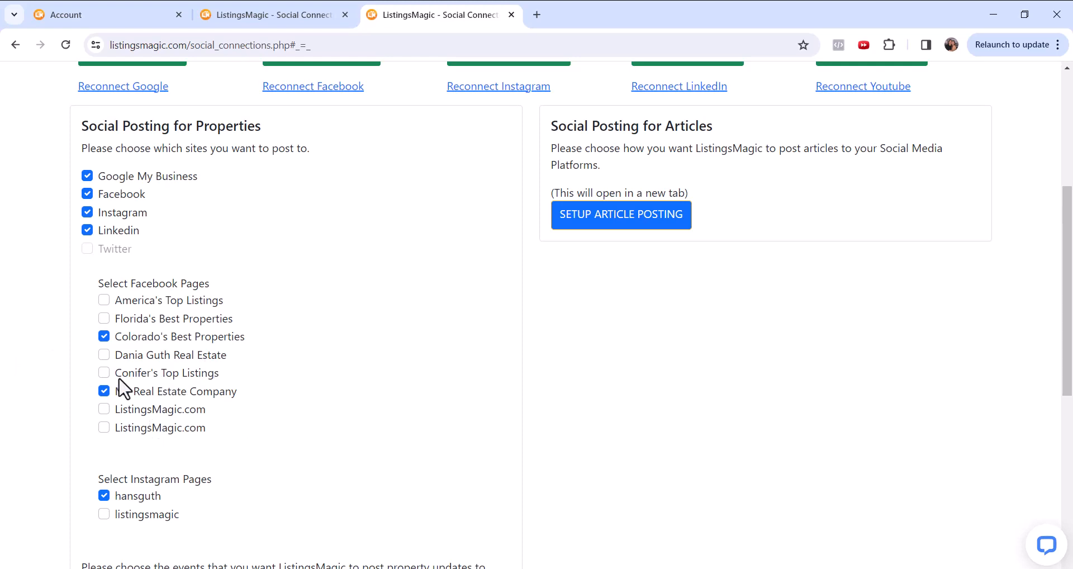
scroll(312, 518, "down", 2)
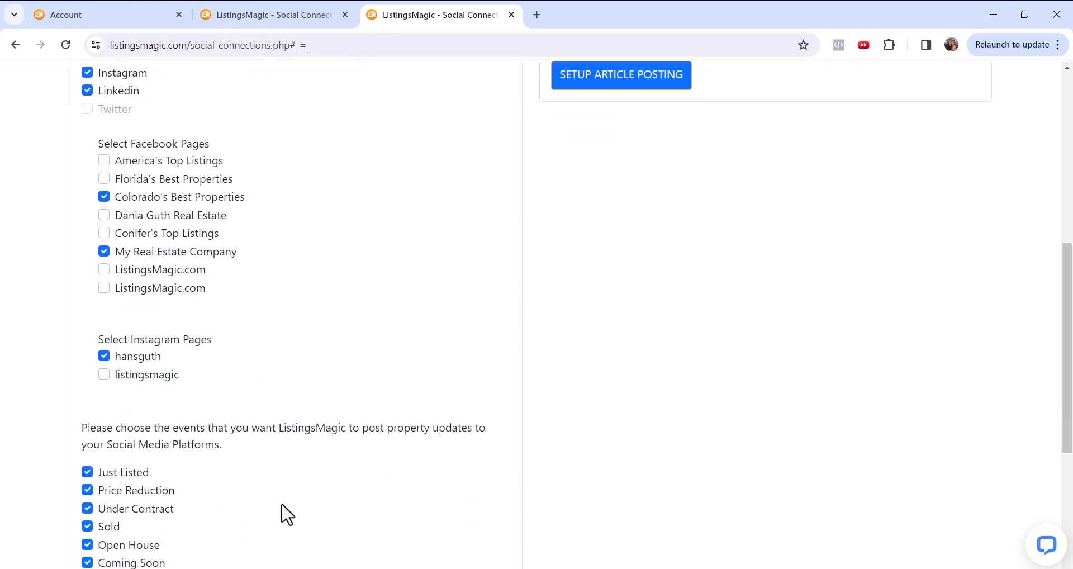
scroll(435, 463, "up", 1)
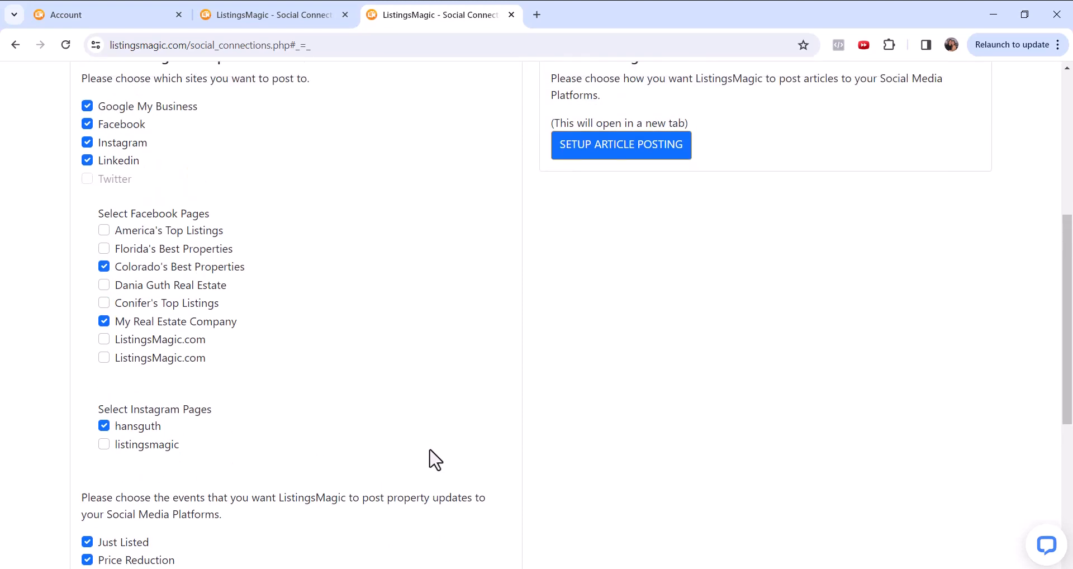
scroll(435, 459, "up", 2)
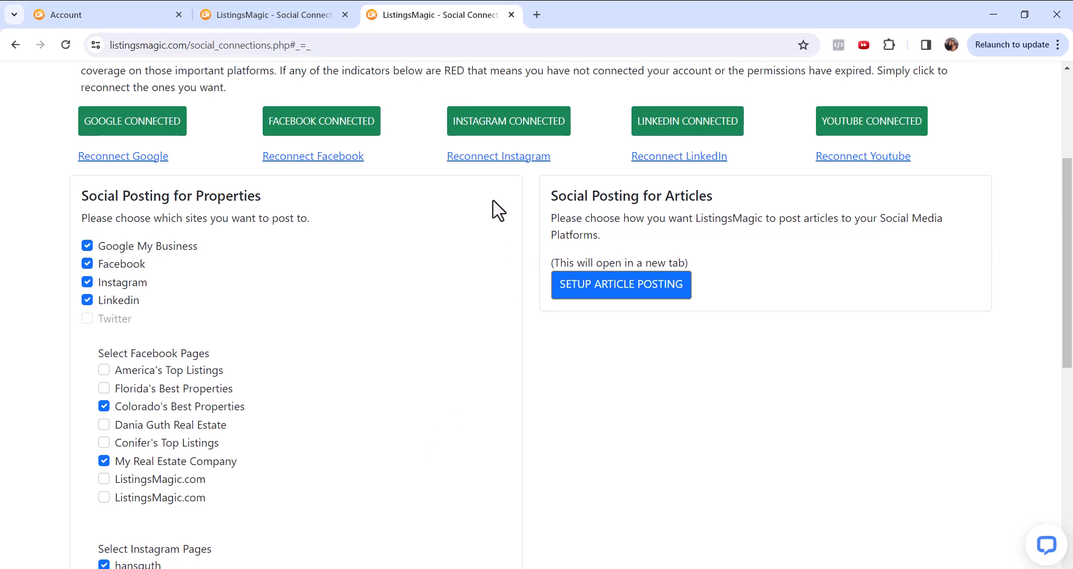
- Start another Instagram reconnection, and reload the social media connections page to check the Facebook and Instagram status
left_click(506, 157)
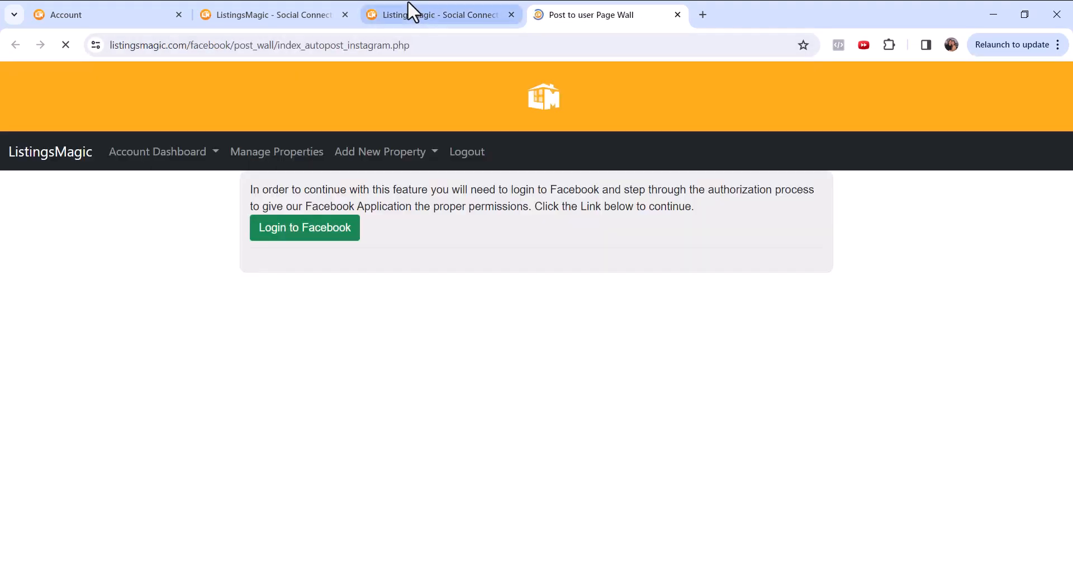
left_click(418, 10)
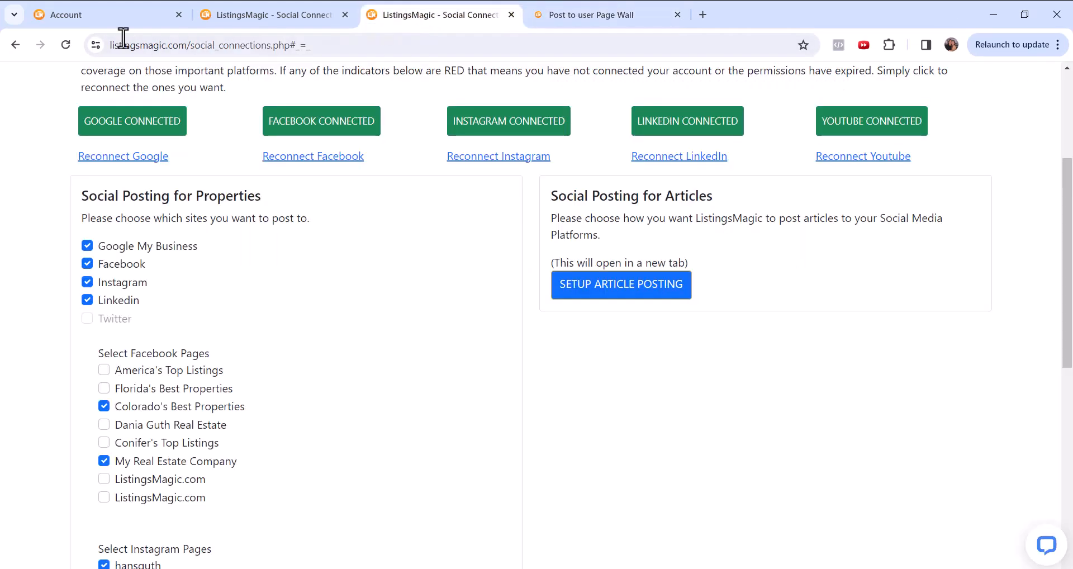
left_click(66, 44)
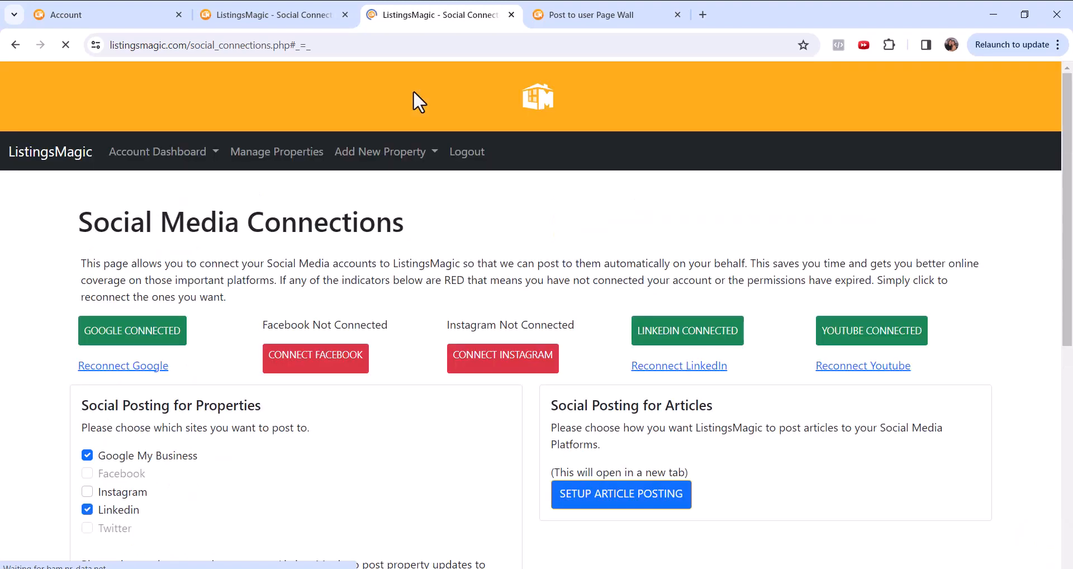
left_click(480, 358)
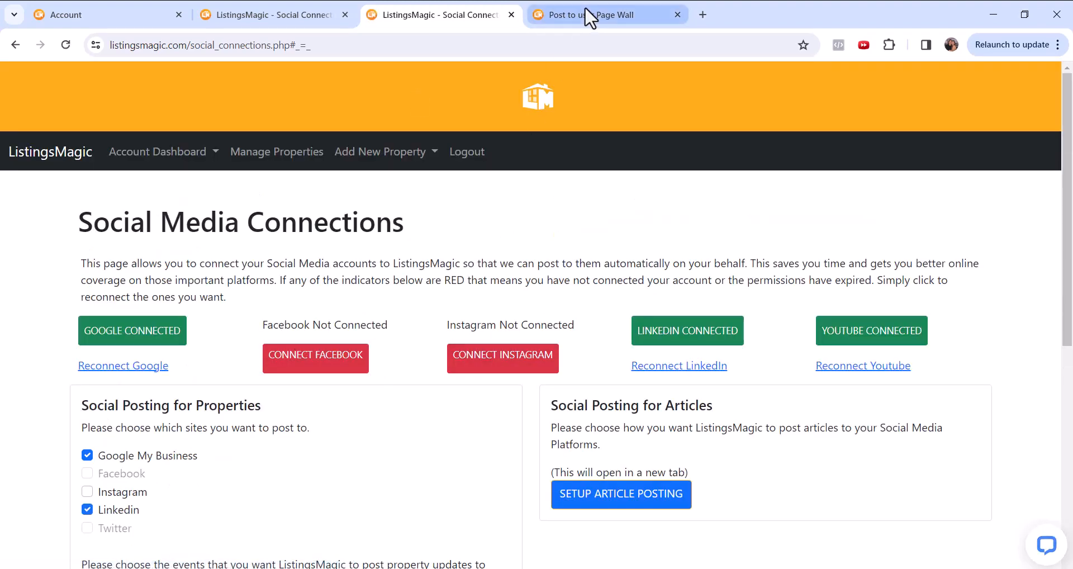
- Edit the previous Facebook login settings and deselect both ListingsMagic.com pages and My Real Estate Company from the Pages LM may access
left_click(591, 15)
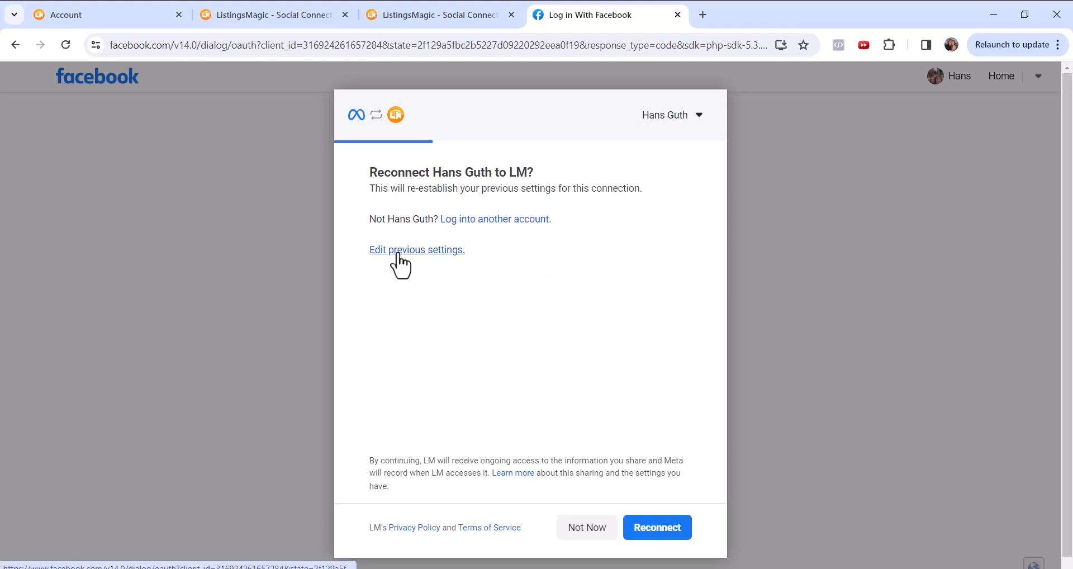
left_click(399, 253)
scroll(576, 257, "down", 3)
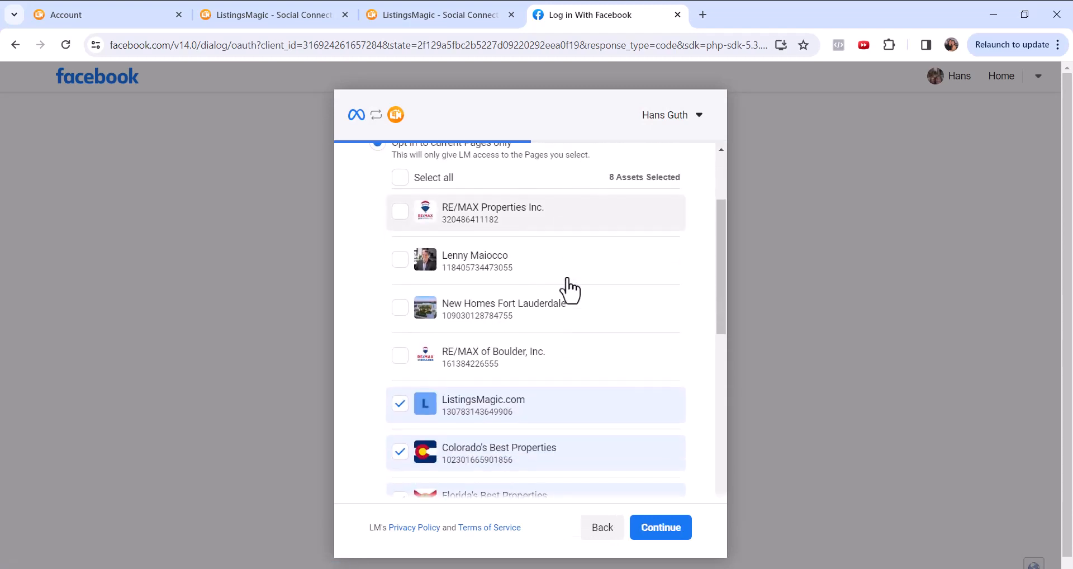
left_click(401, 404)
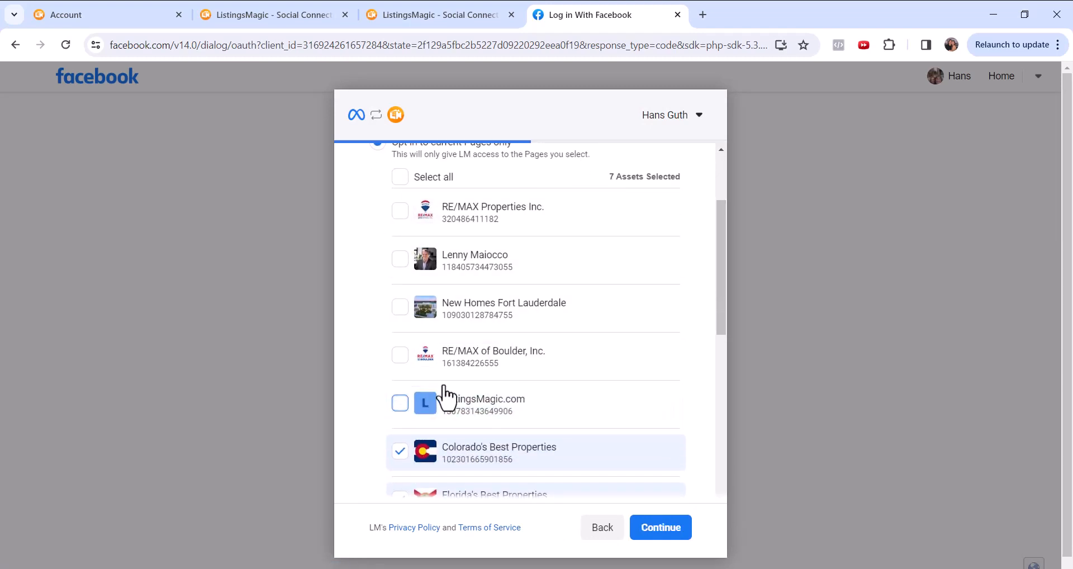
scroll(441, 391, "down", 8)
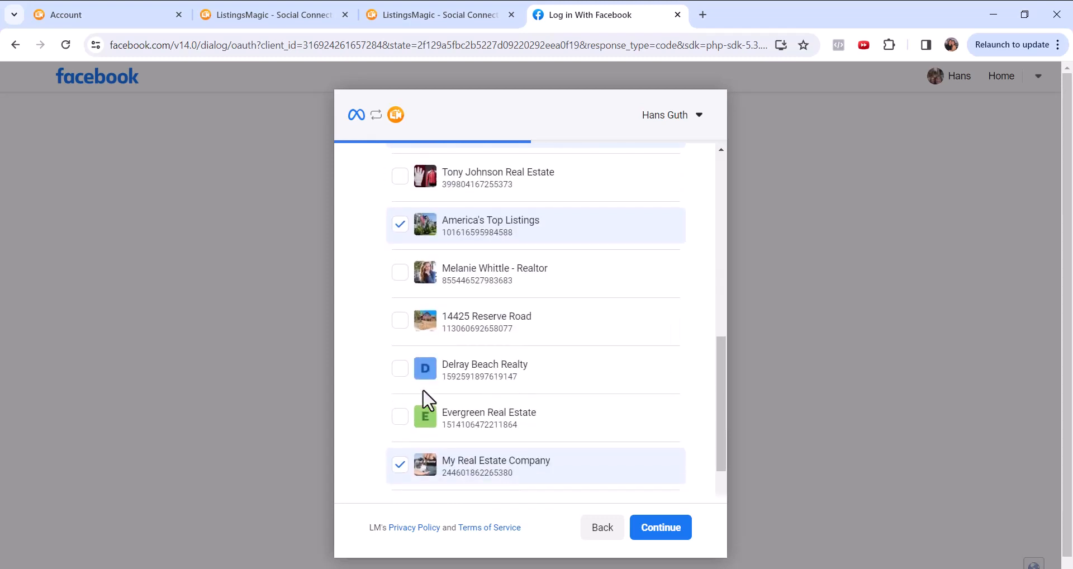
scroll(423, 388, "down", 3)
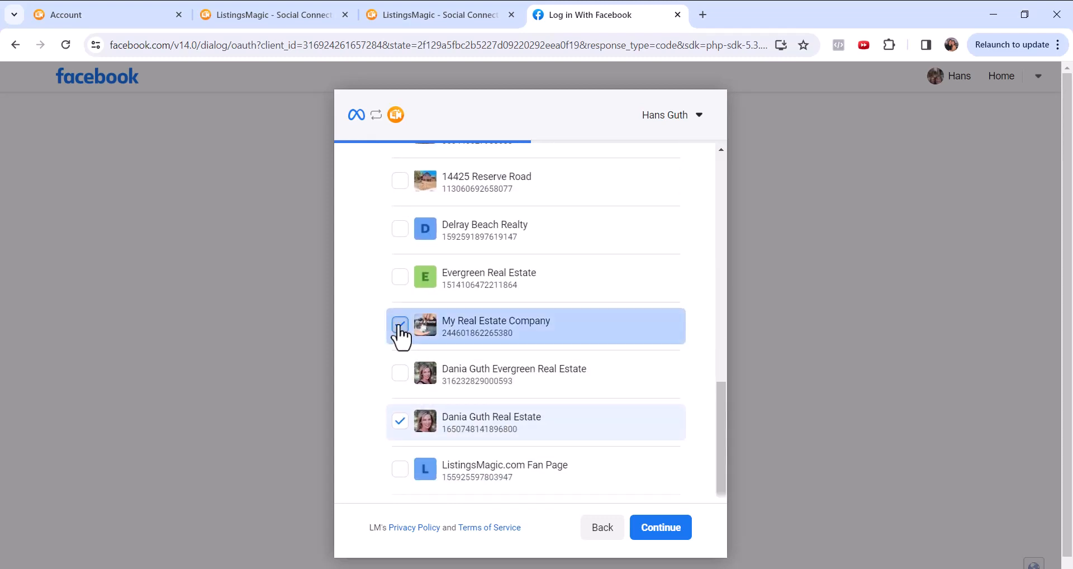
left_click(400, 335)
scroll(408, 341, "down", 2)
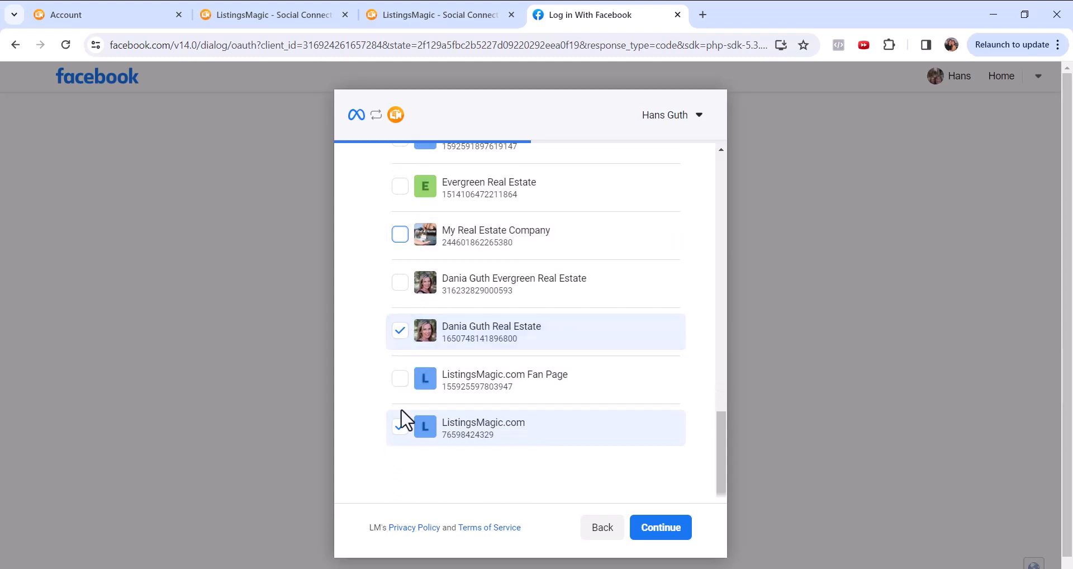
left_click(401, 429)
scroll(487, 302, "up", 8)
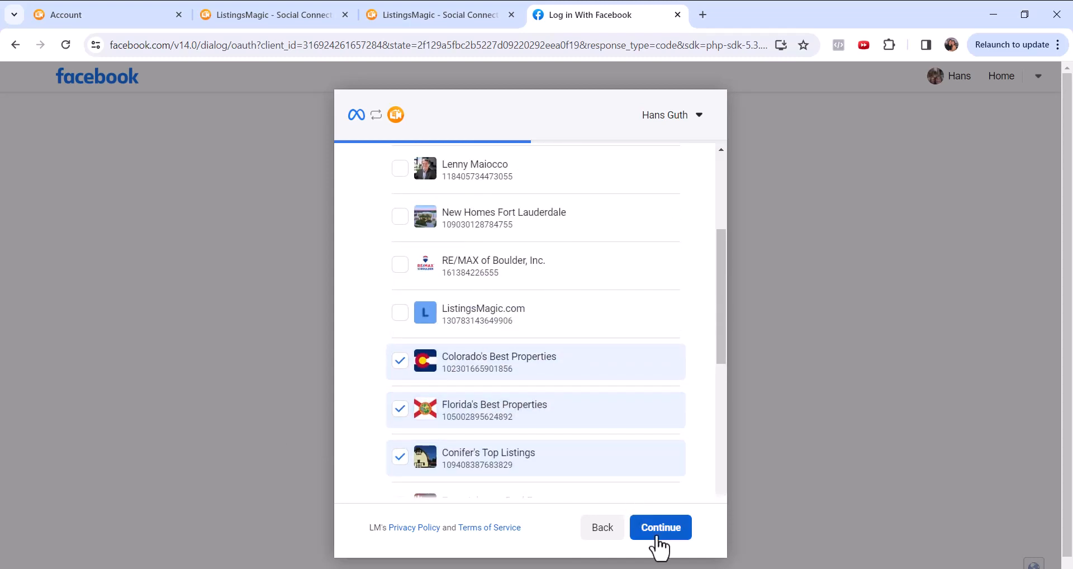
- Save LM's permissions with the reduced Page selection and the already selected Instagram accounts, and return to the social media connections page
left_click(660, 536)
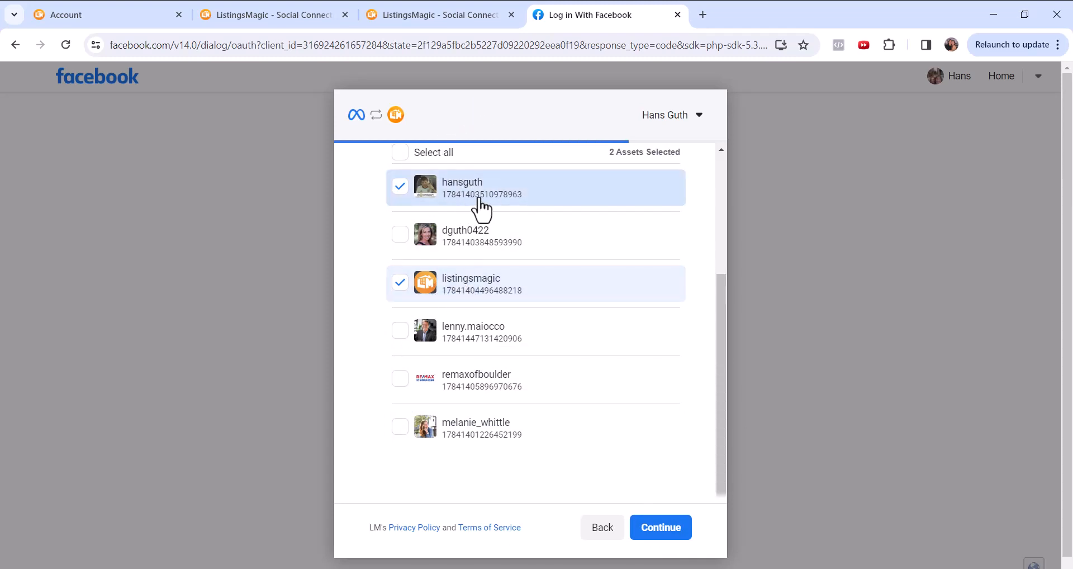
left_click(663, 531)
left_click(672, 531)
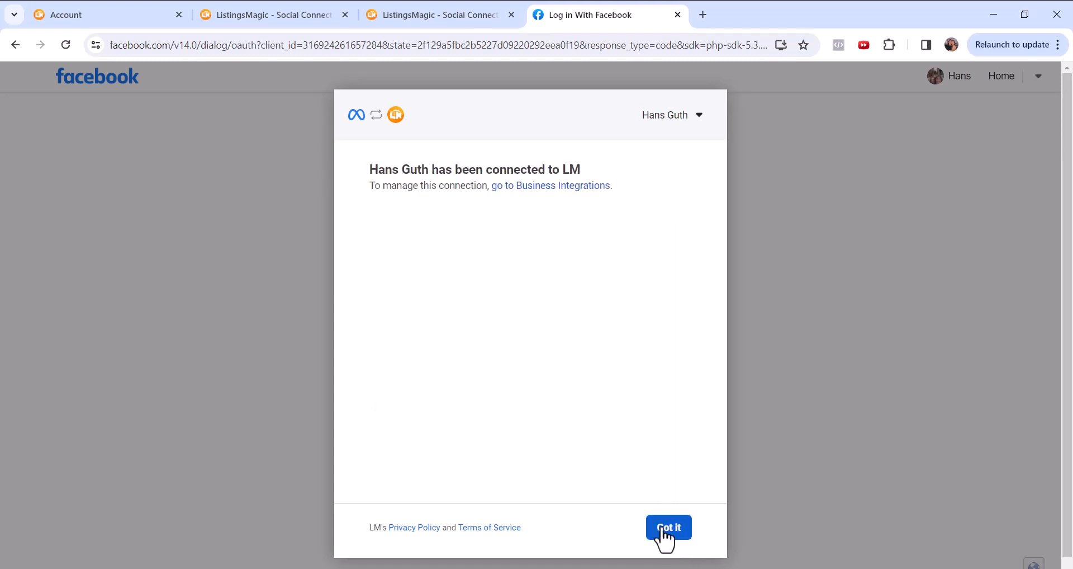
left_click(665, 535)
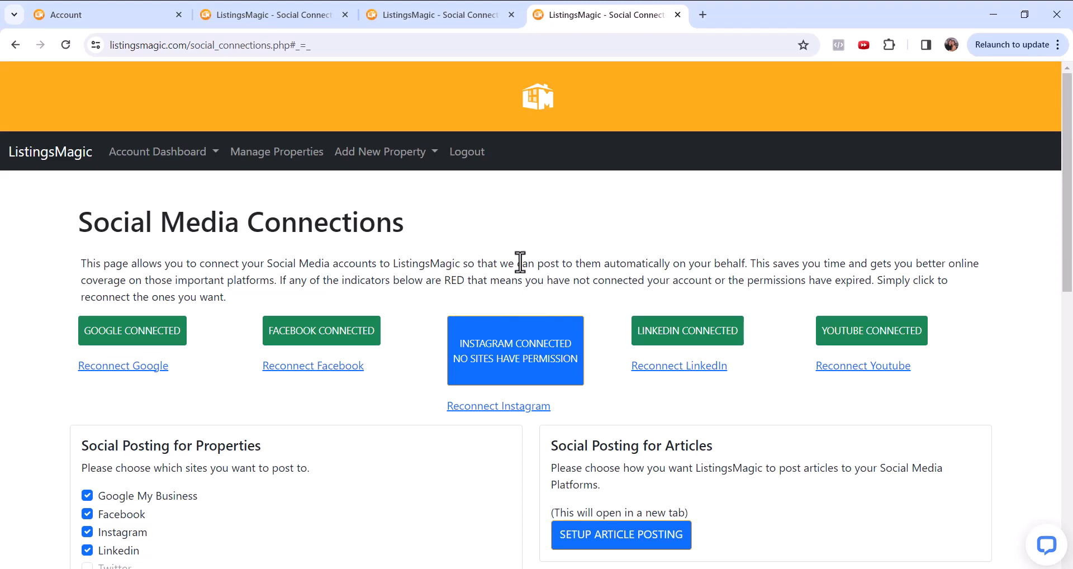
- Check the Instagram pages offered for property posting, and reconnect Instagram through the Facebook login, opening its previous settings for editing
scroll(503, 268, "down", 1)
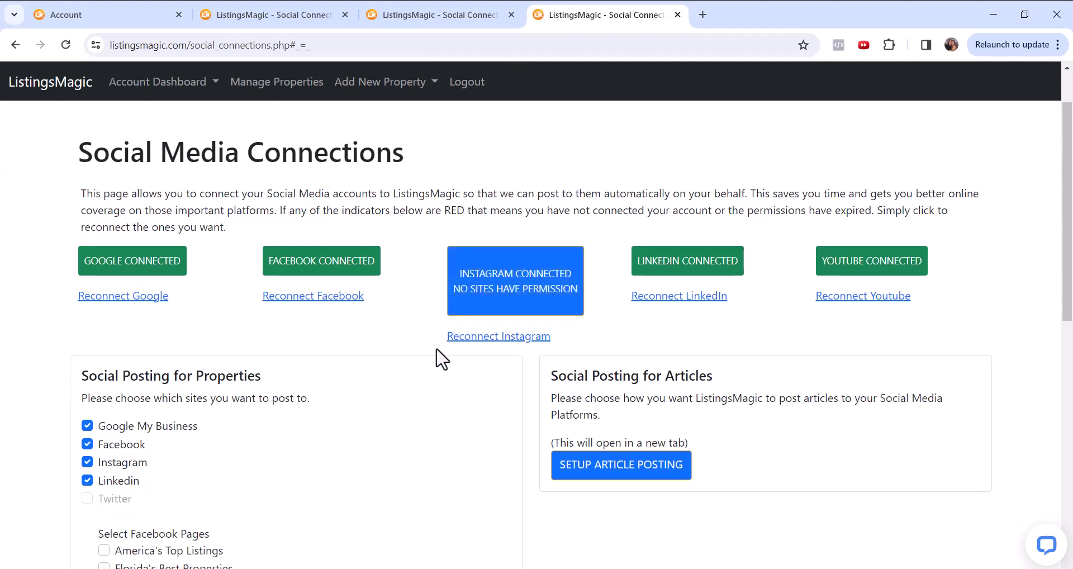
scroll(414, 366, "down", 3)
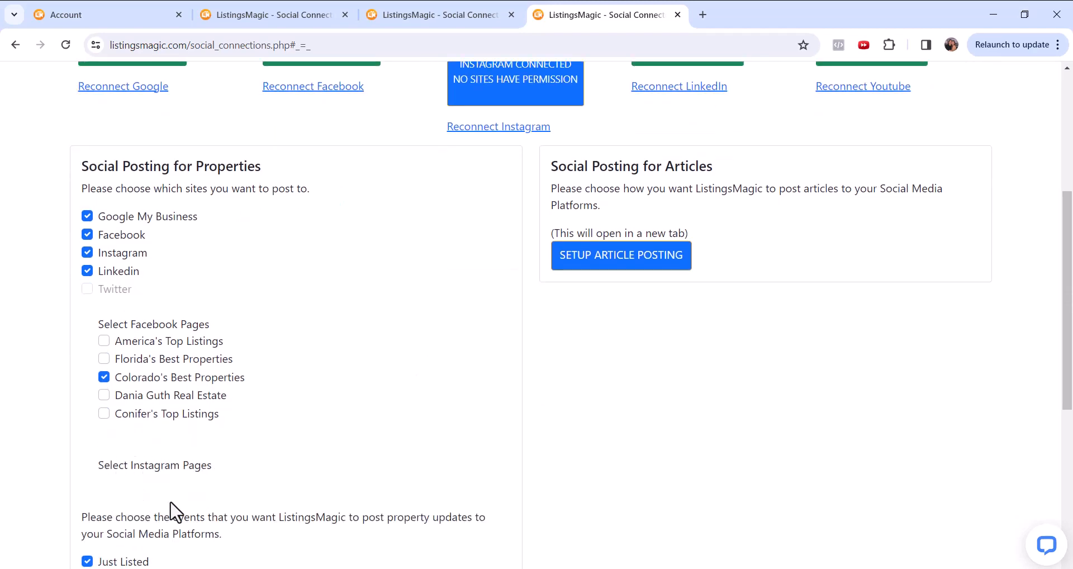
scroll(472, 382, "up", 2)
left_click(505, 267)
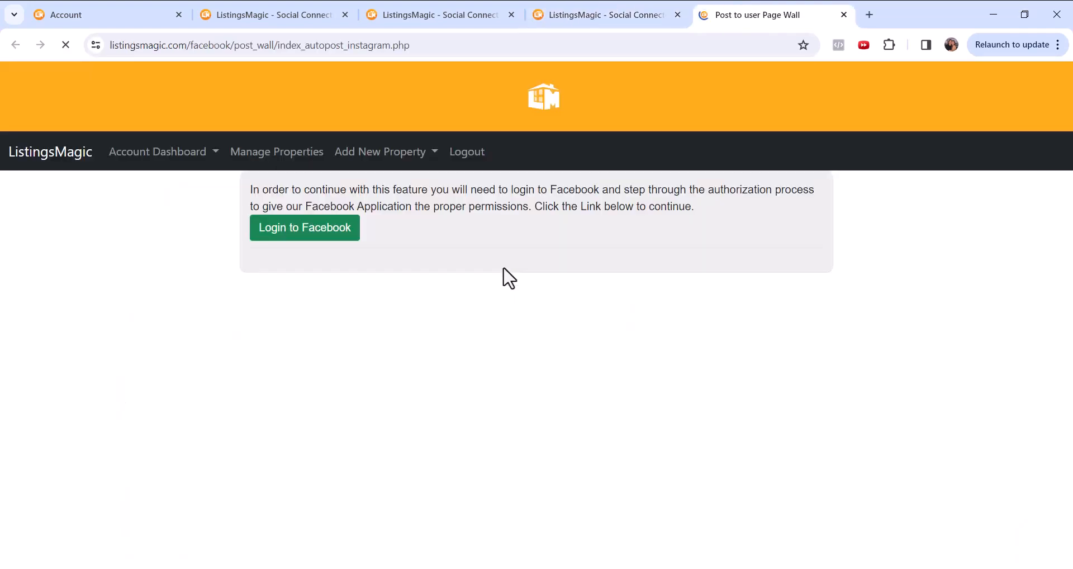
left_click(312, 229)
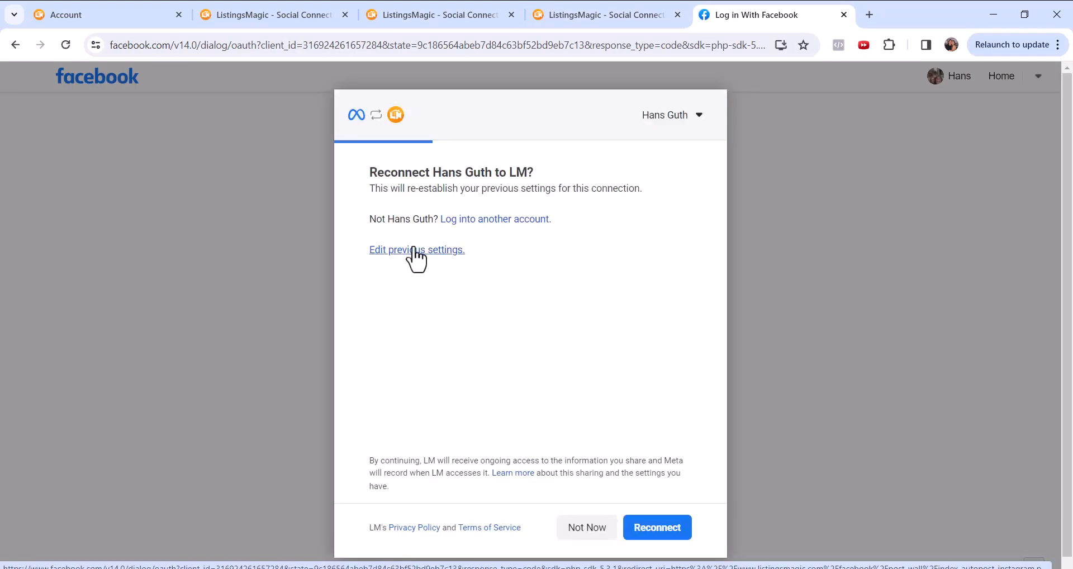
left_click(413, 250)
- Select both ListingsMagic.com pages and My Real Estate Company among the Pages LM may access
scroll(515, 268, "down", 4)
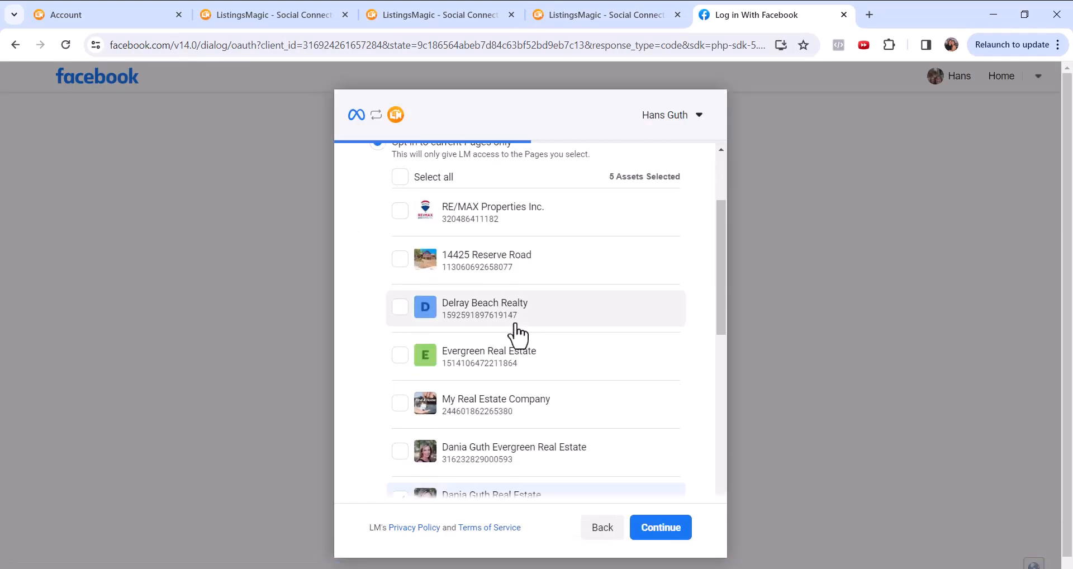
scroll(447, 347, "down", 4)
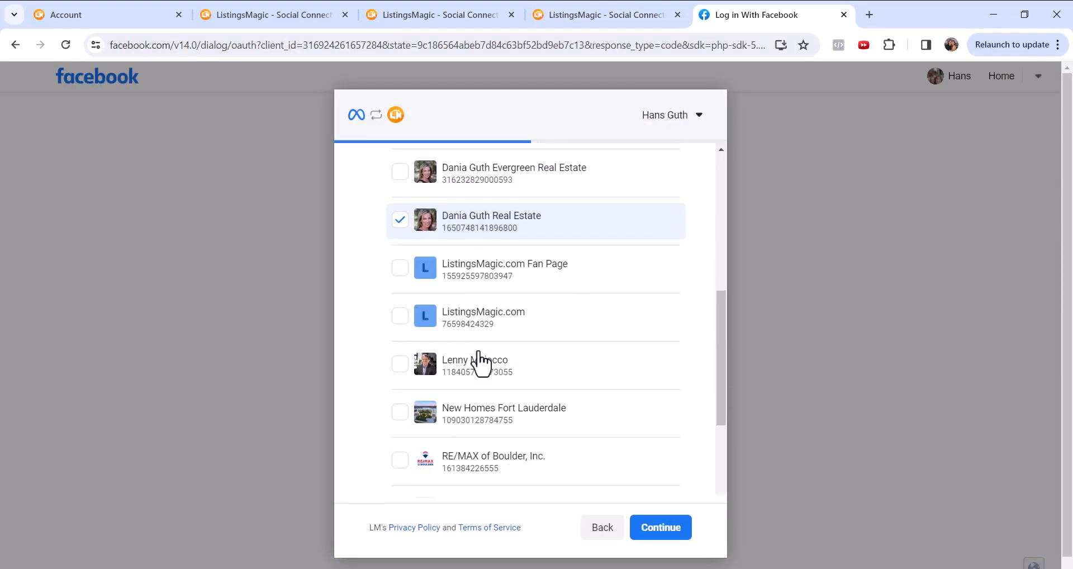
scroll(479, 360, "down", 5)
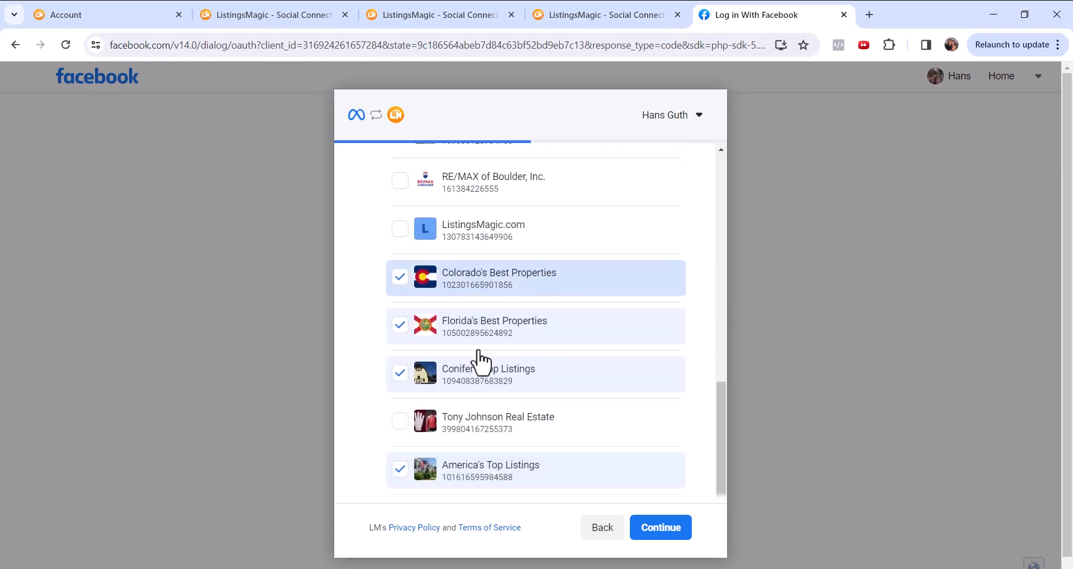
left_click(402, 232)
scroll(508, 348, "down", 2)
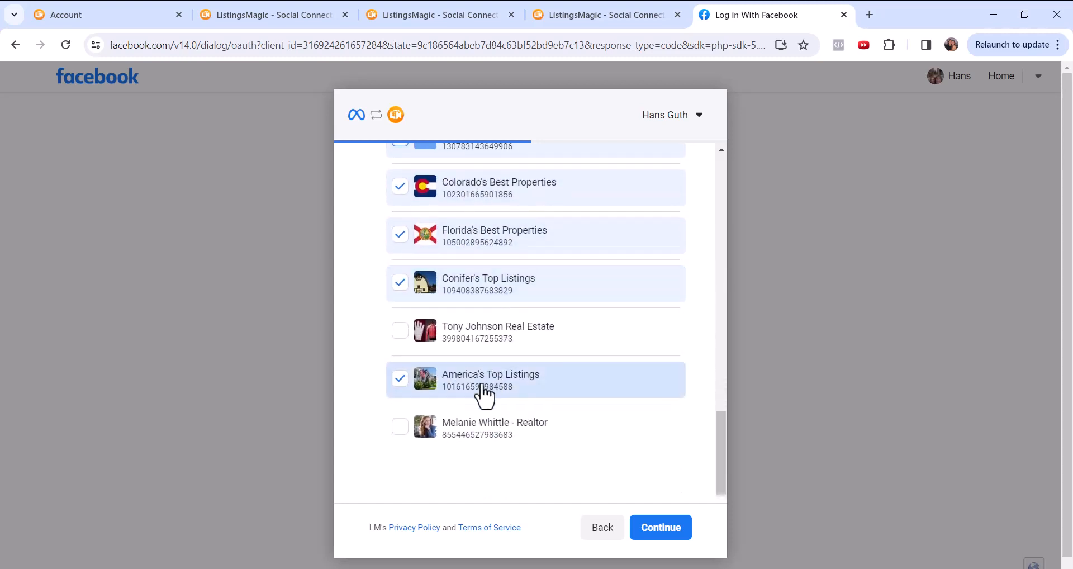
scroll(484, 391, "up", 3)
scroll(475, 353, "up", 4)
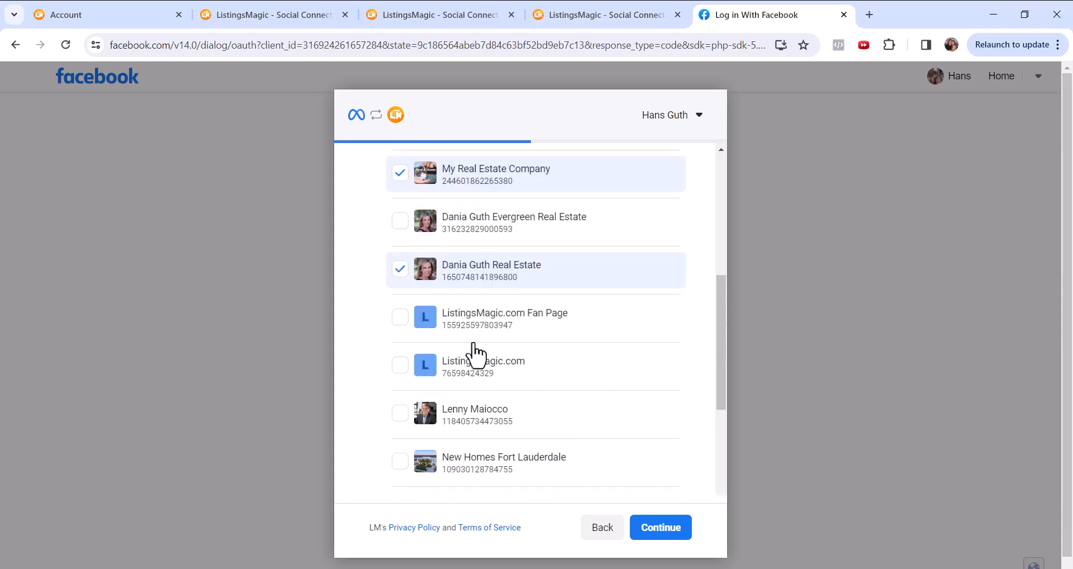
left_click(400, 367)
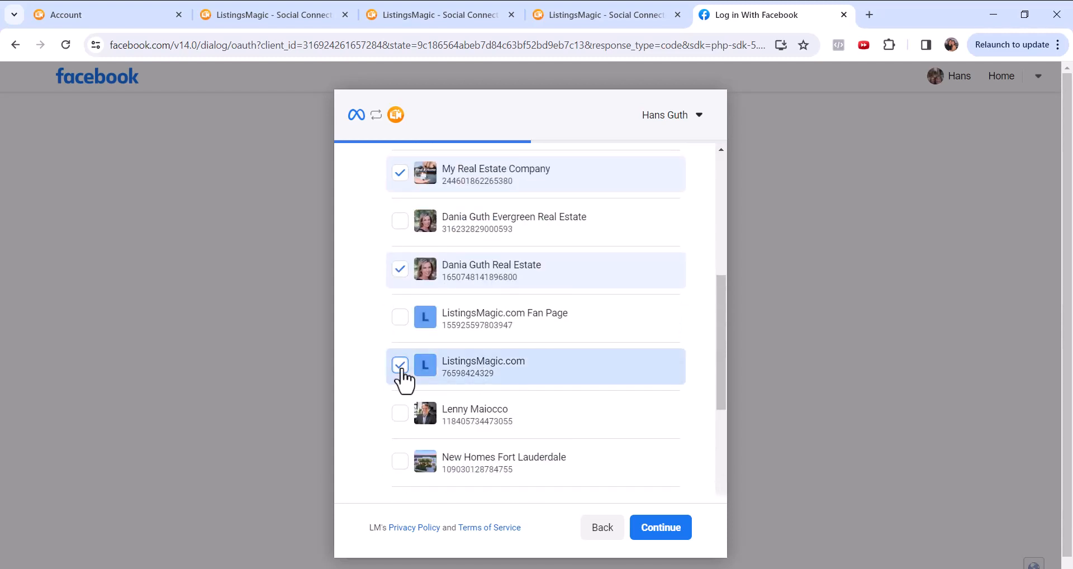
- Confirm the Pages and already selected Instagram accounts, save the permissions LM requests and finish the Facebook connection
left_click(665, 530)
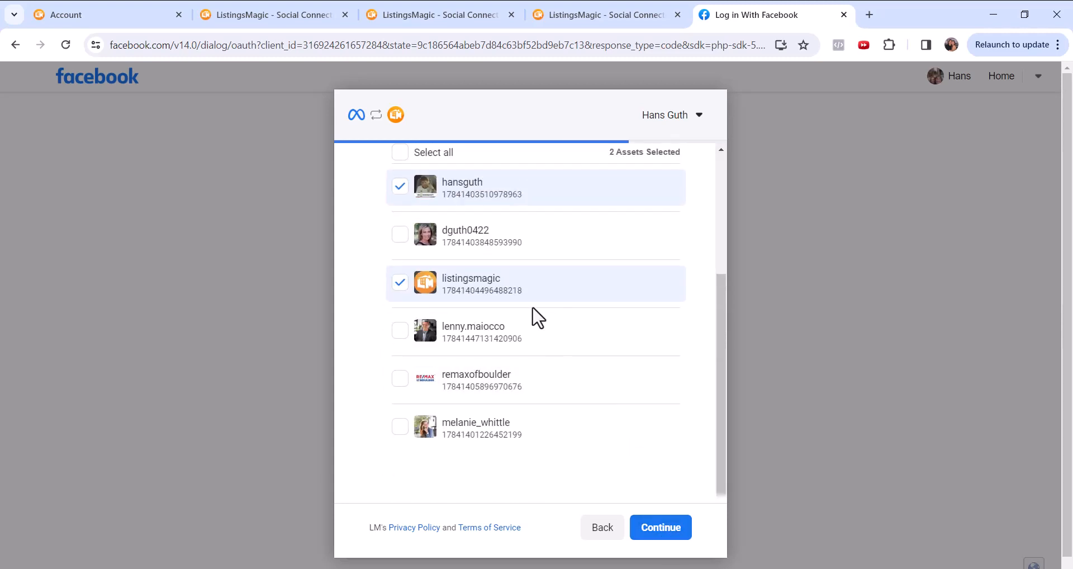
left_click(660, 531)
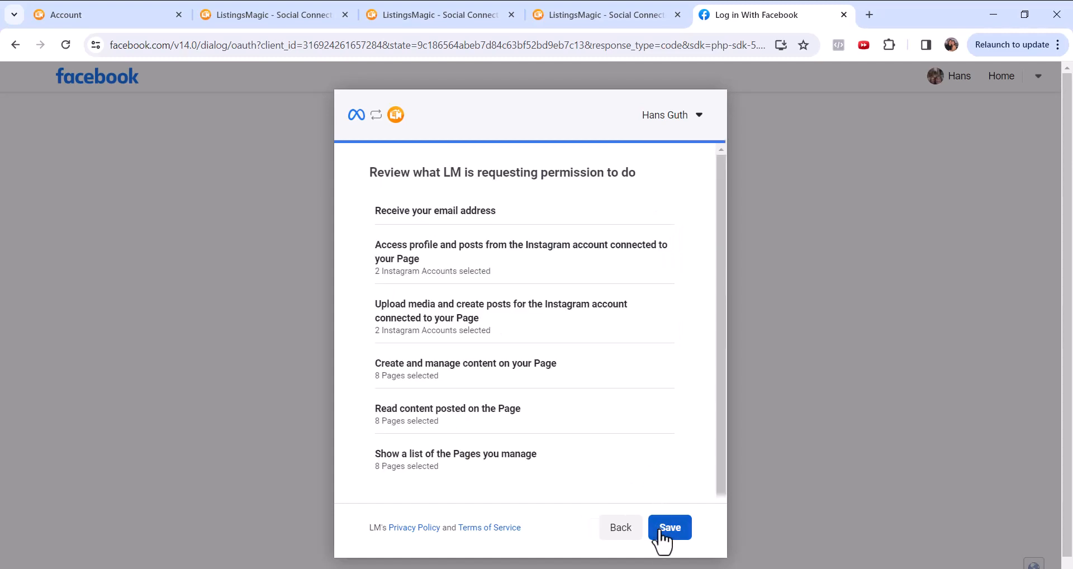
left_click(678, 530)
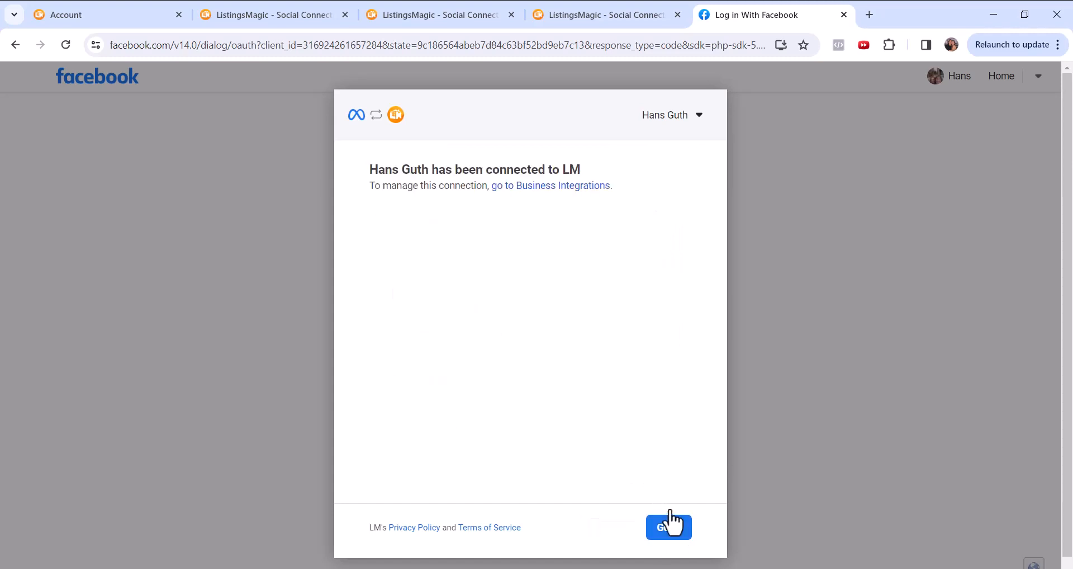
left_click(669, 534)
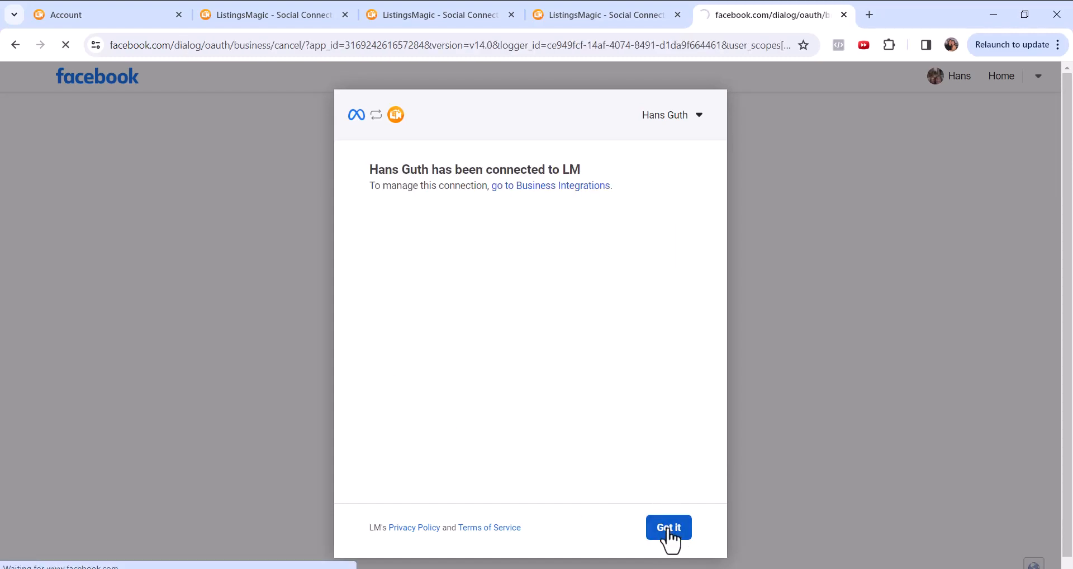